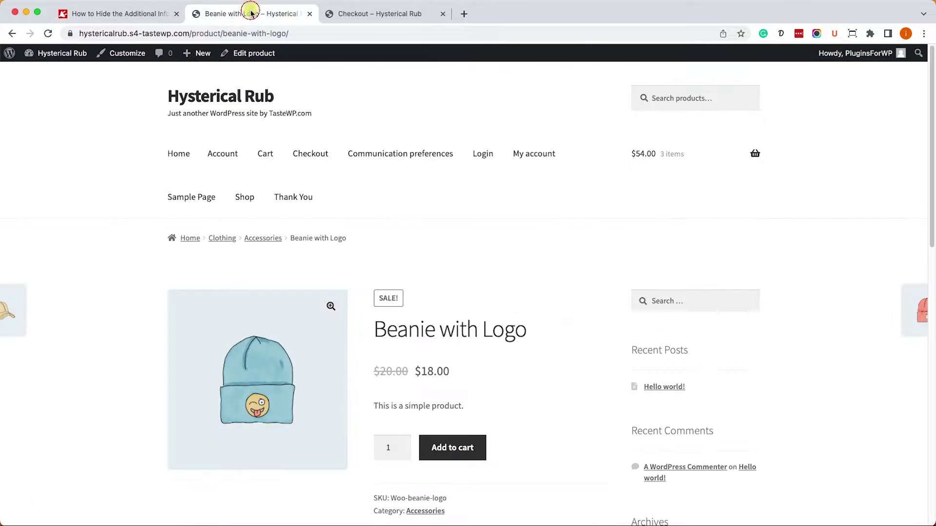
# Show the Beanie with Logo's Additional information tab, which lists Color: Red.
pyautogui.scroll(-6, 375, 297)
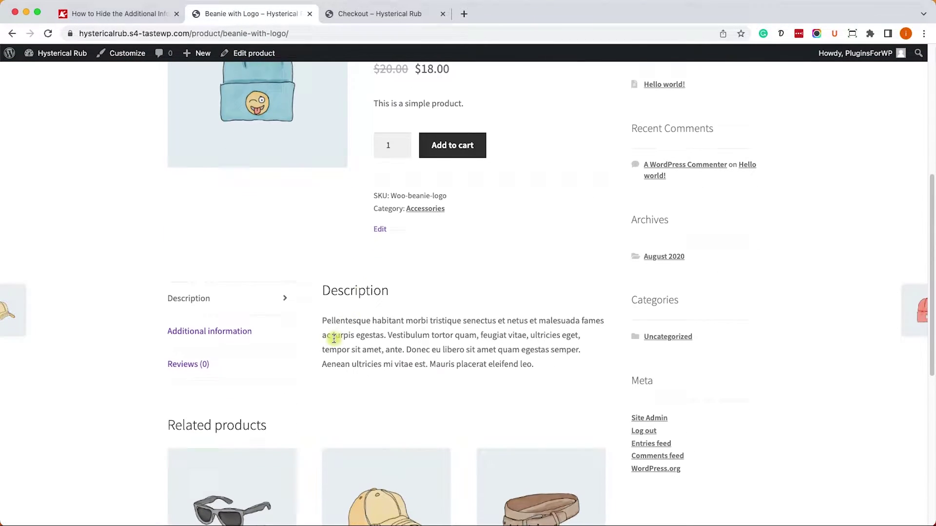
pyautogui.click(223, 325)
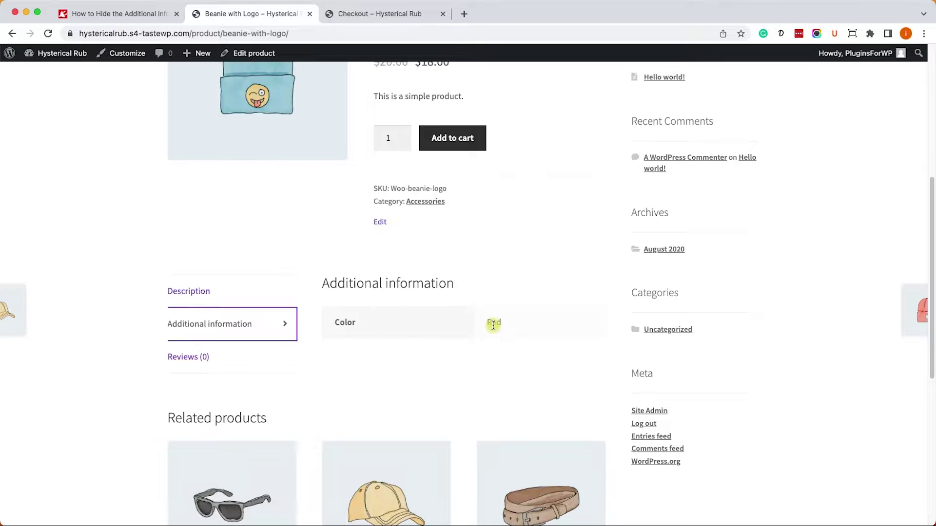
# Bring the Checkout page's Additional information section, with its optional Order notes field, into view.
pyautogui.click(361, 14)
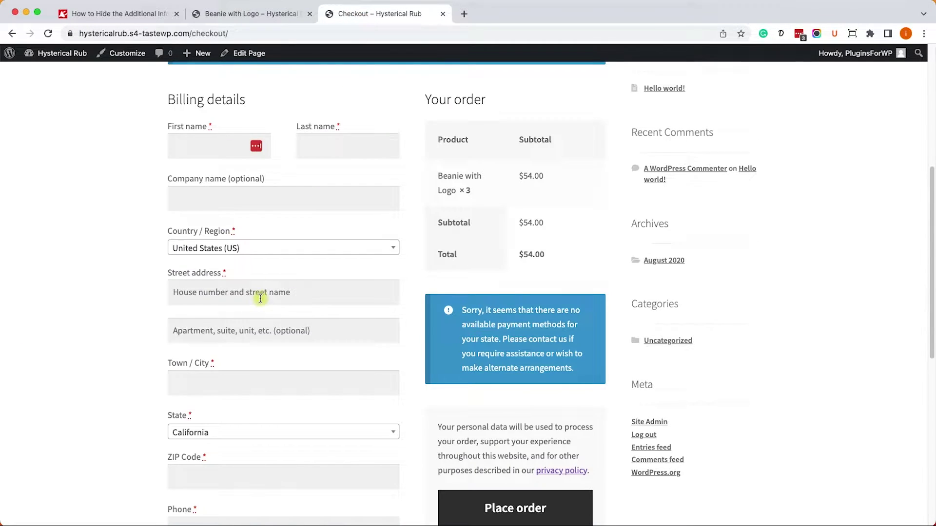
pyautogui.scroll(-5, 256, 312)
pyautogui.scroll(-3, 253, 324)
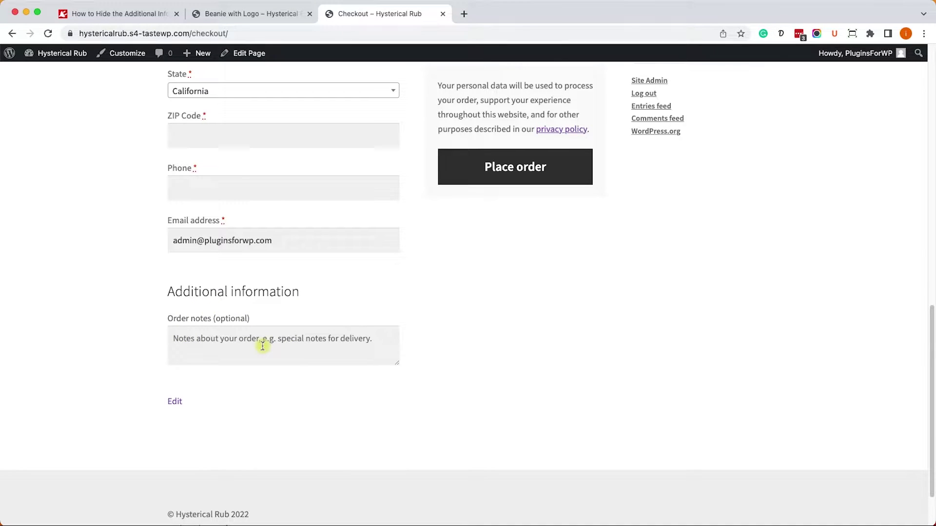
pyautogui.scroll(1, 262, 346)
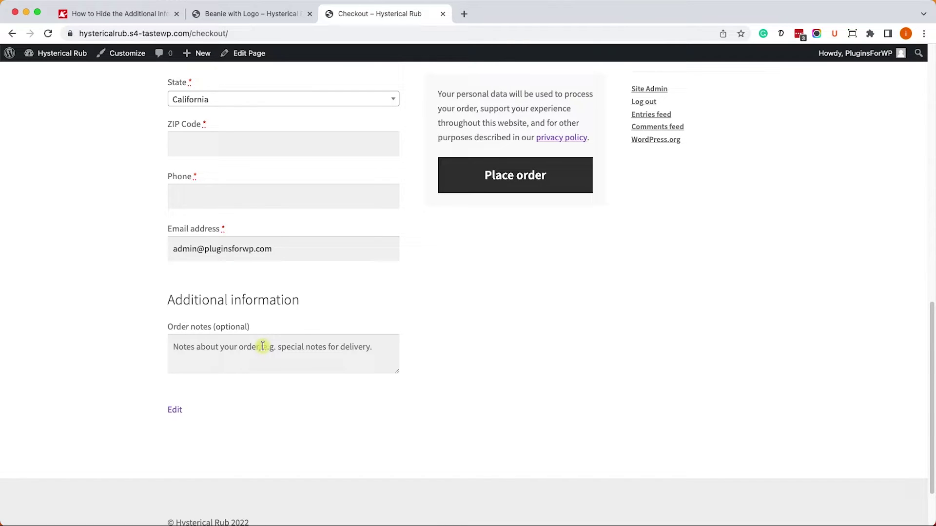
# Uncheck 'Visible on the product page' for Beanie with Logo's Color attribute, then save and update the product.
pyautogui.click(209, 14)
pyautogui.click(302, 228)
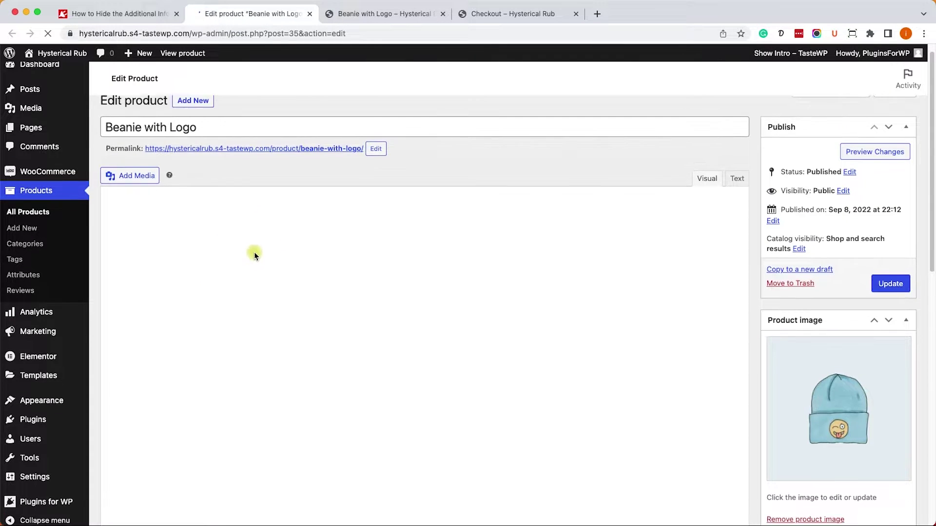
pyautogui.scroll(-8, 253, 265)
pyautogui.scroll(-1, 252, 270)
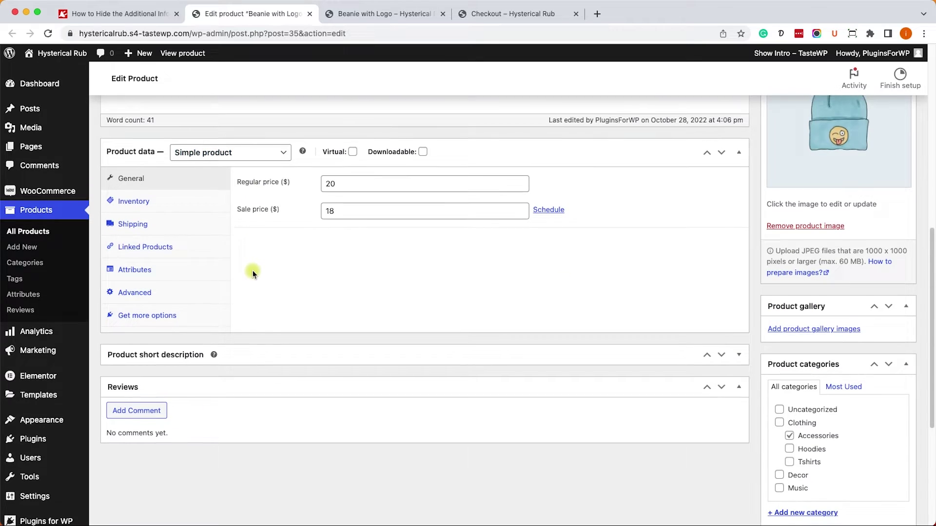
pyautogui.click(150, 275)
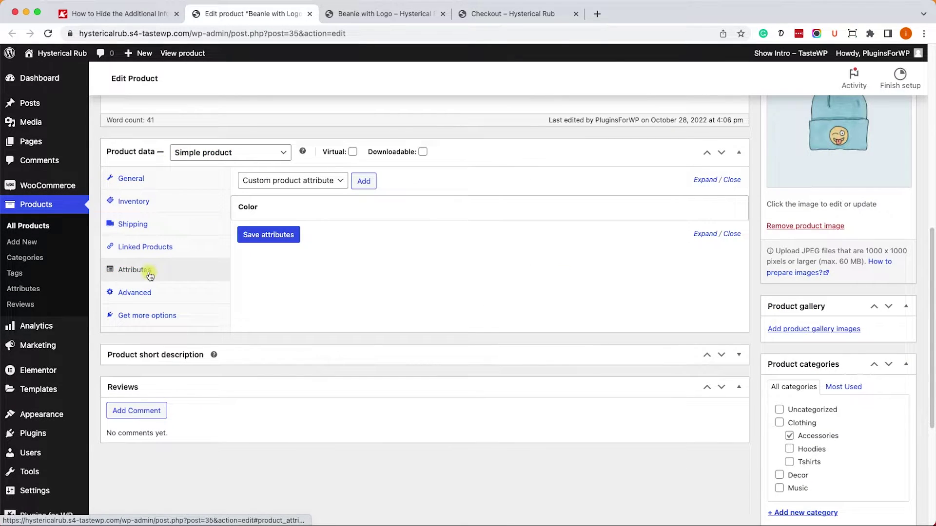
pyautogui.click(388, 213)
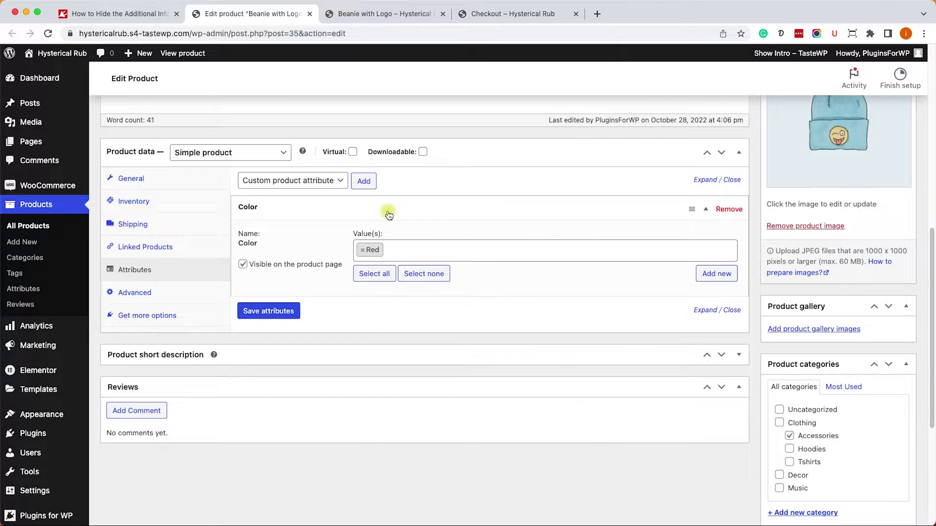
pyautogui.click(243, 264)
pyautogui.click(266, 312)
pyautogui.scroll(5, 633, 268)
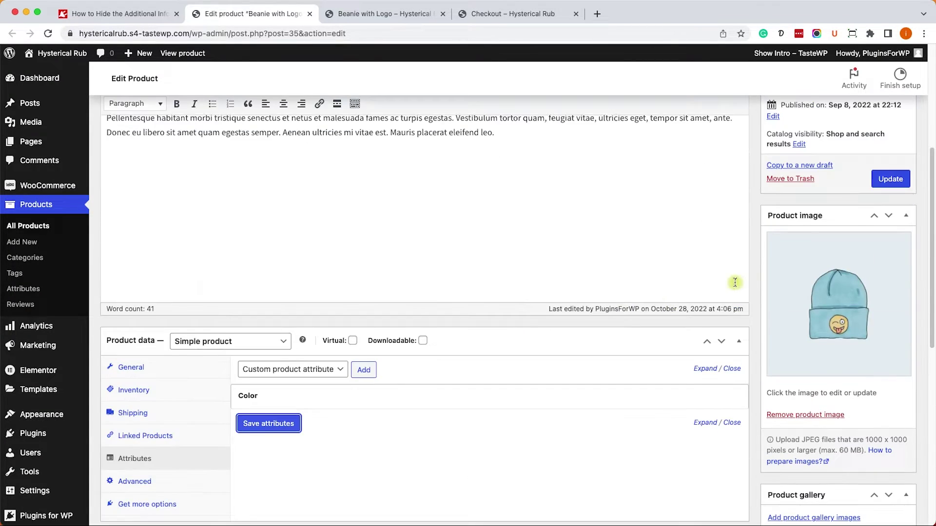
pyautogui.click(890, 188)
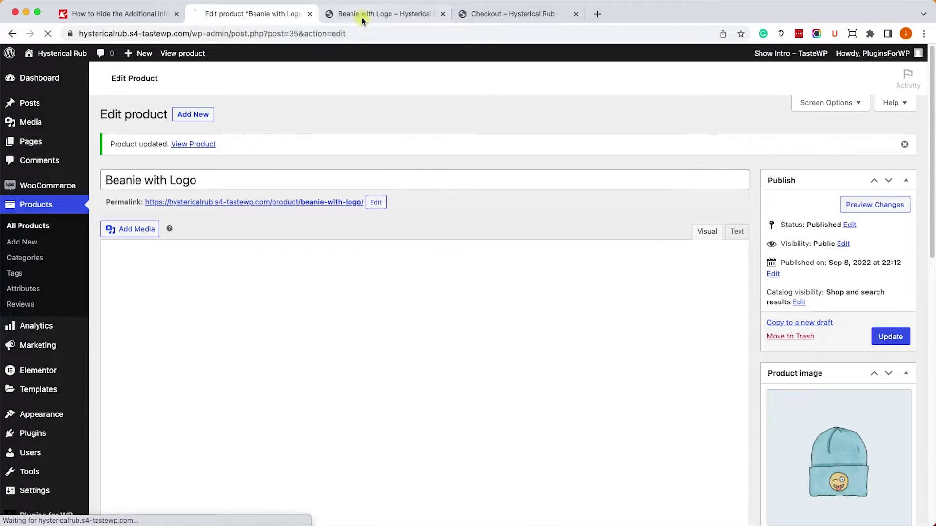
# Reload the Beanie with Logo product page to check the Color attribute change.
pyautogui.click(362, 20)
pyautogui.click(48, 33)
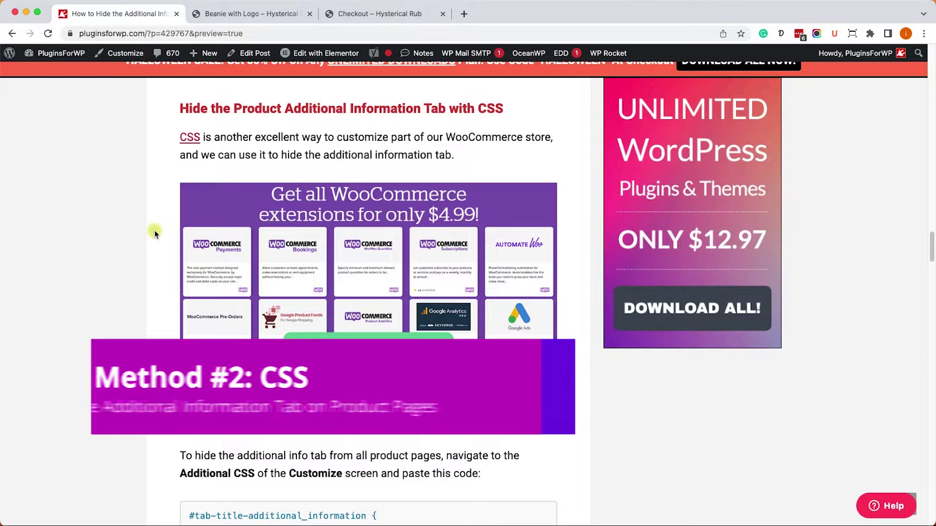
pyautogui.scroll(-5, 153, 234)
pyautogui.scroll(-2, 149, 252)
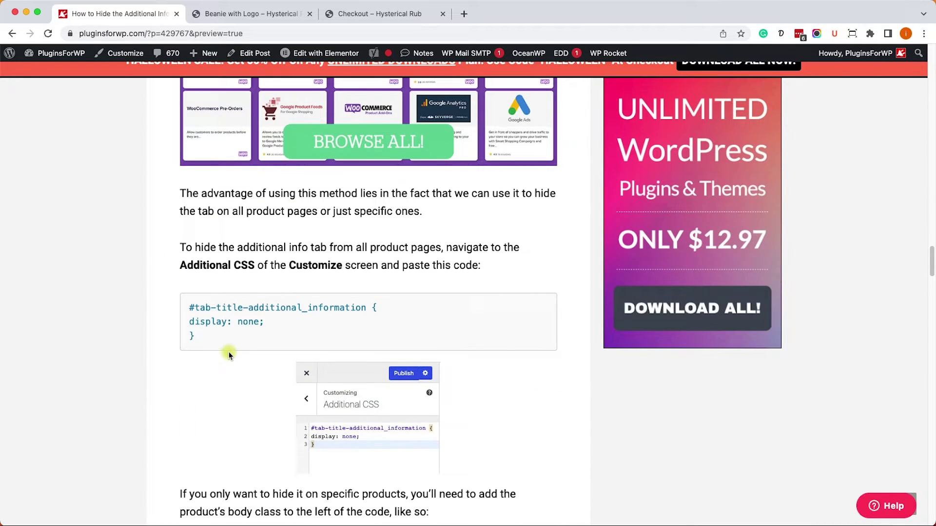
# Copy the article's CSS rule that hides the Additional information tab.
pyautogui.moveTo(224, 344); pyautogui.dragTo(189, 306)
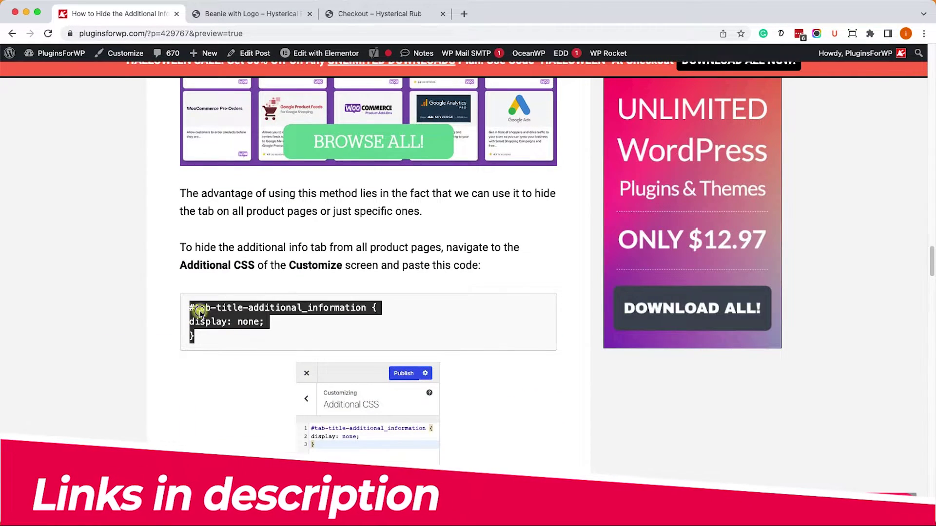
pyautogui.rightClick(200, 308)
pyautogui.click(218, 335)
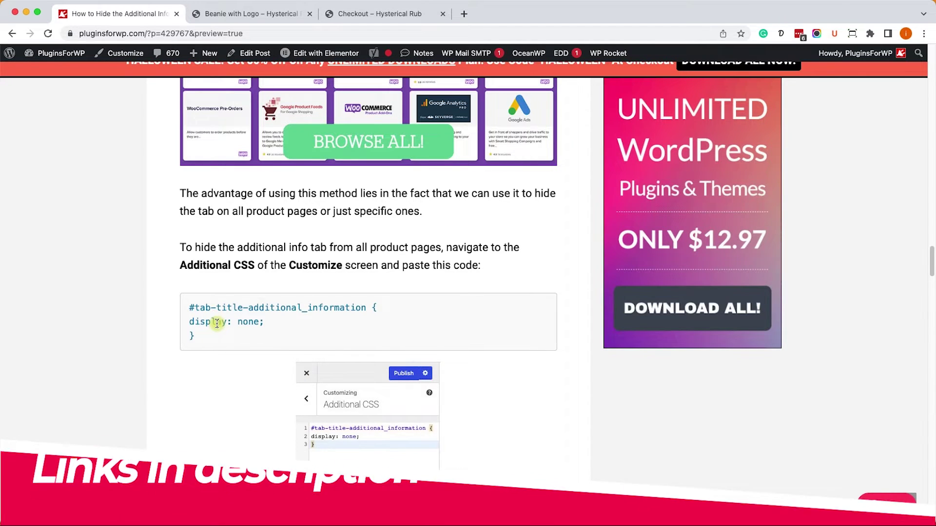
pyautogui.click(226, 14)
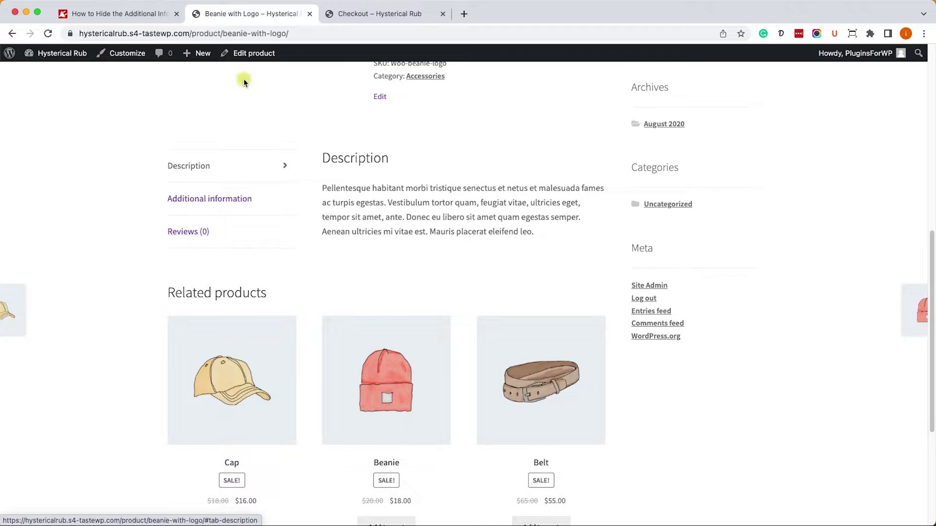
# Paste the tab-hiding rule into the Customizer's Additional CSS and publish it.
pyautogui.keyDown('super'); pyautogui.click(116, 57); pyautogui.keyUp('super')
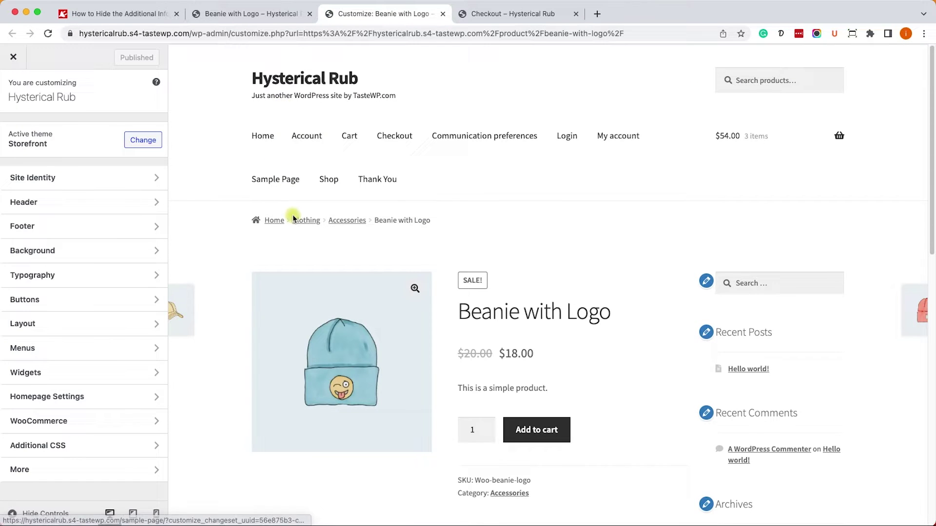
pyautogui.scroll(-2, 293, 247)
pyautogui.scroll(-4, 294, 246)
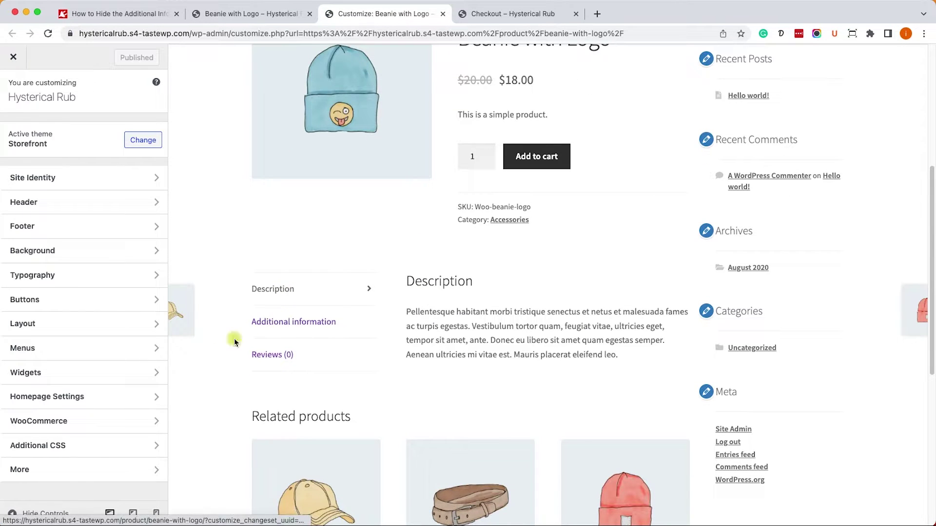
pyautogui.click(63, 444)
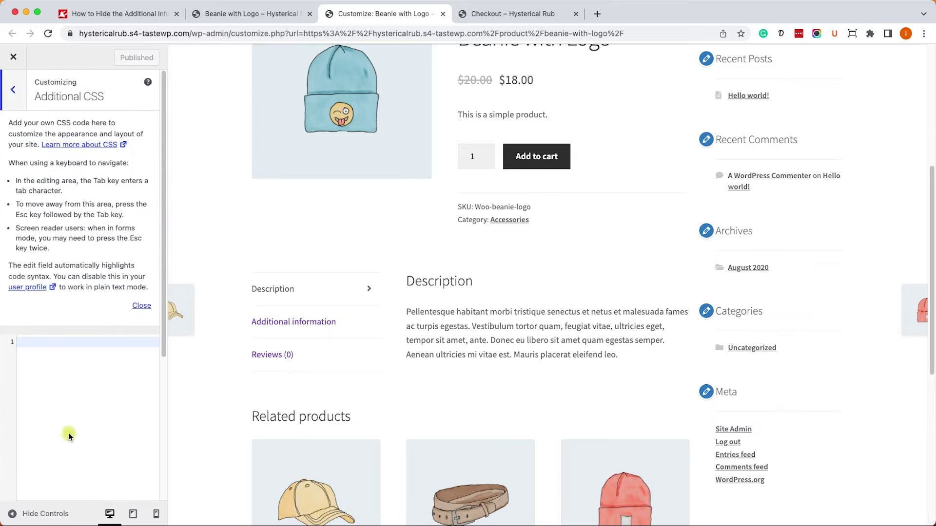
pyautogui.click(140, 305)
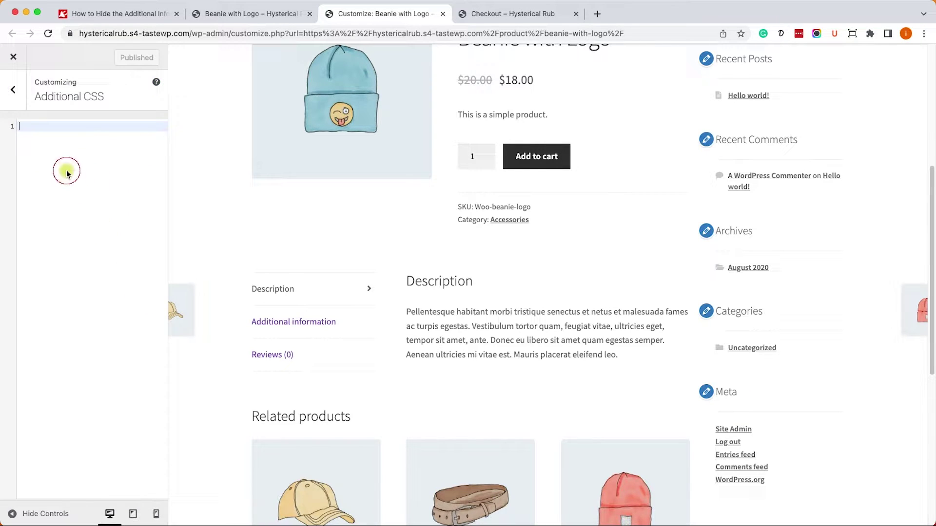
pyautogui.press('super+v')
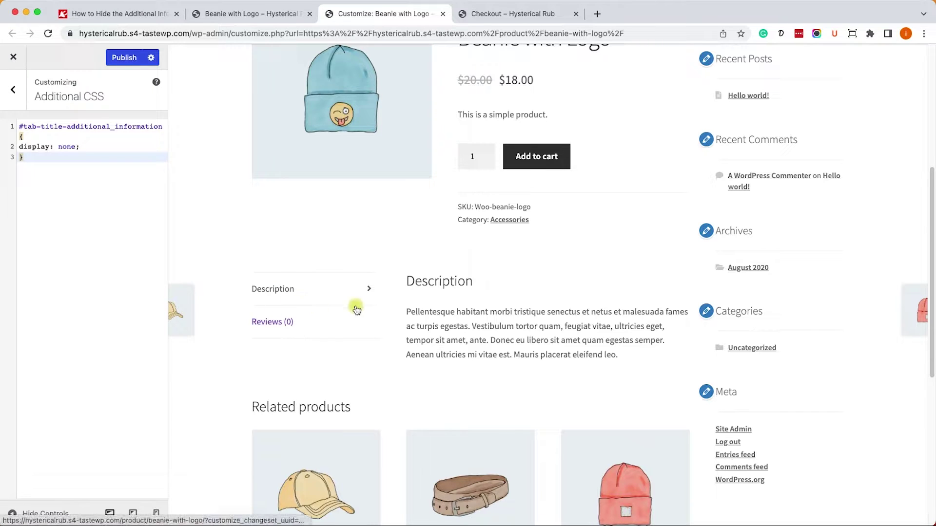
pyautogui.click(129, 61)
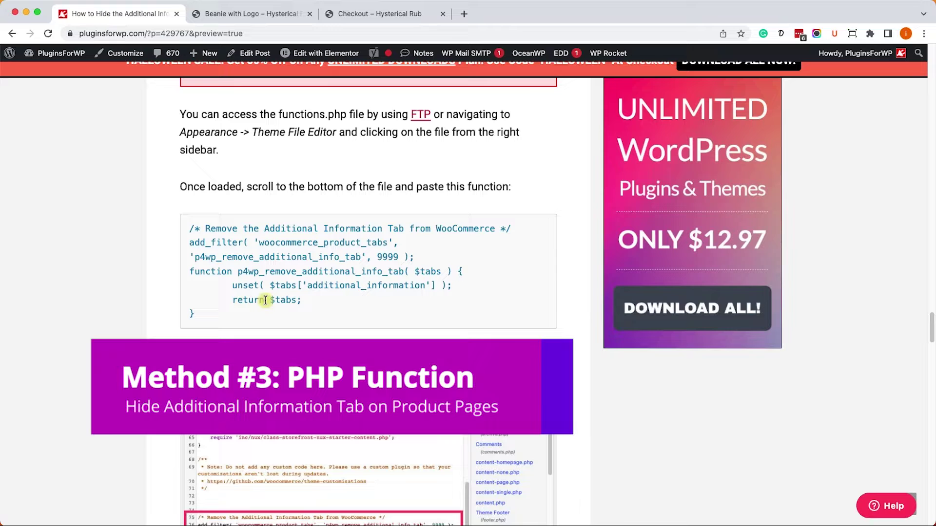
# Copy the article's PHP function that removes the Additional Information tab.
pyautogui.moveTo(276, 318); pyautogui.dragTo(190, 228)
pyautogui.rightClick(233, 238)
pyautogui.click(244, 263)
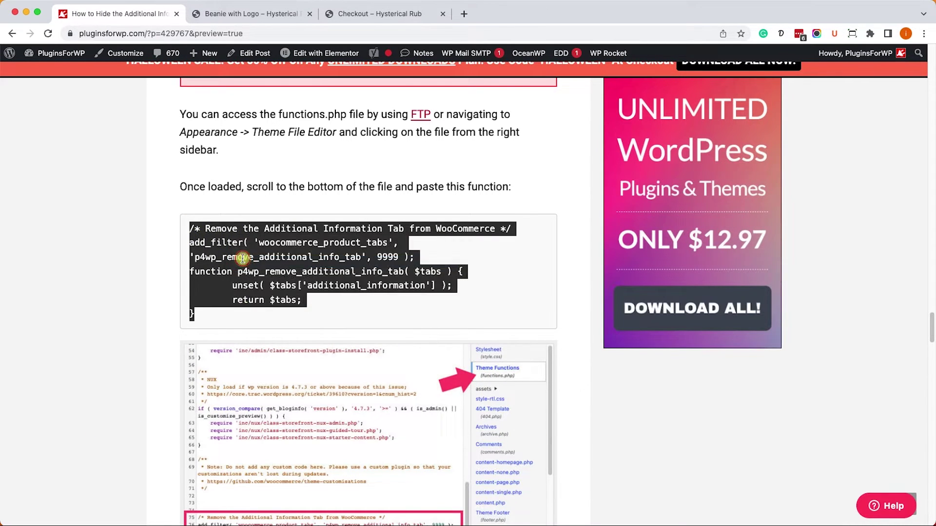
pyautogui.click(241, 130)
pyautogui.click(240, 15)
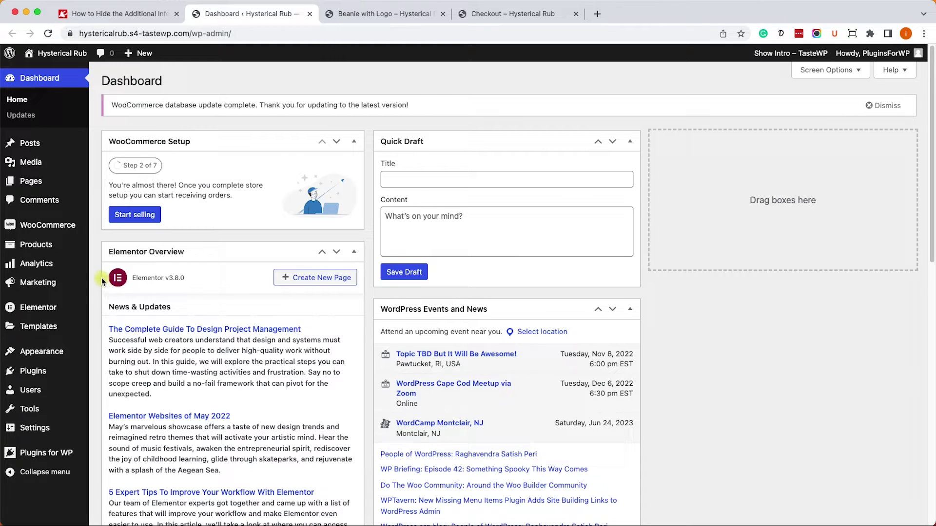
# Paste the tab-removal function at the end of Storefront's functions.php and update the file.
pyautogui.moveTo(44, 351)
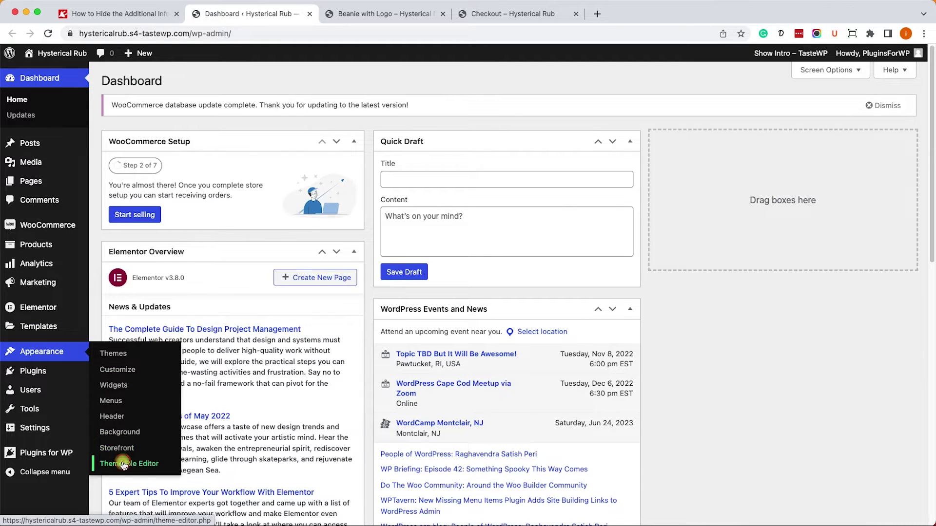
pyautogui.click(123, 464)
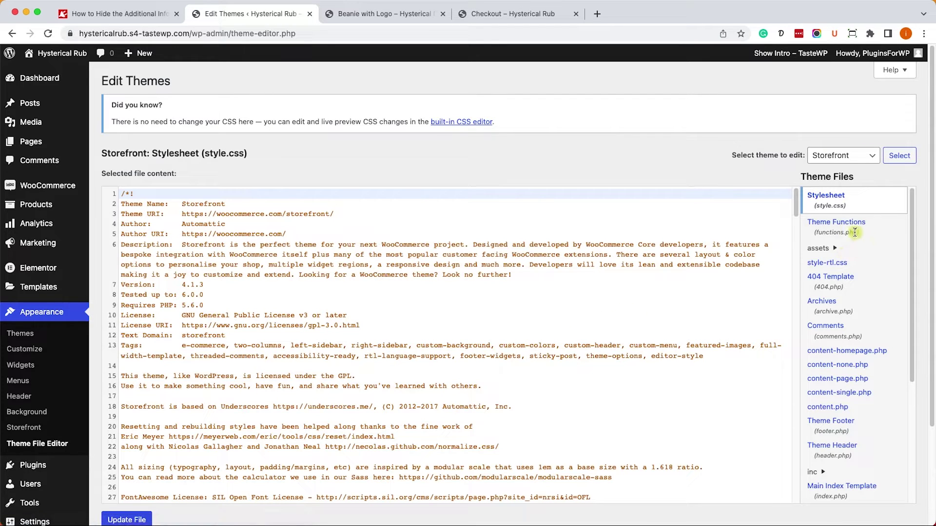
pyautogui.click(836, 227)
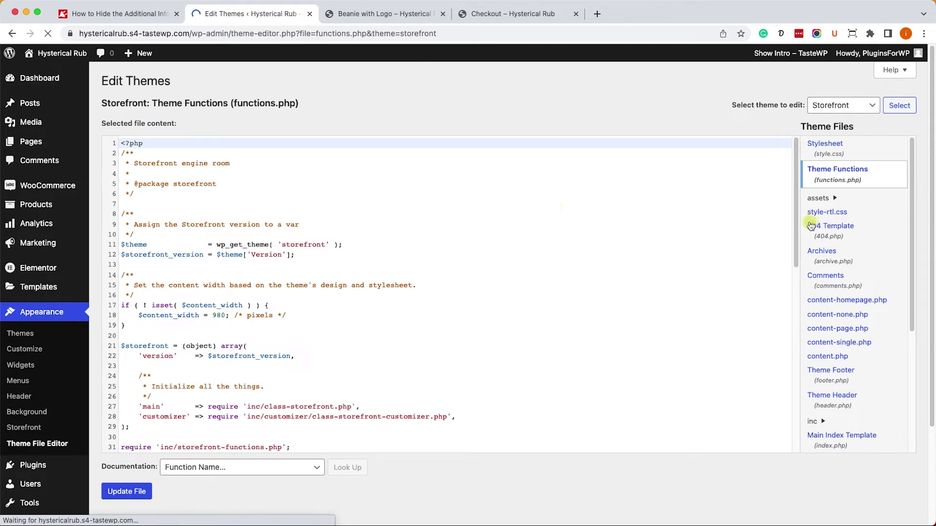
pyautogui.scroll(-10, 455, 224)
pyautogui.scroll(-3, 456, 224)
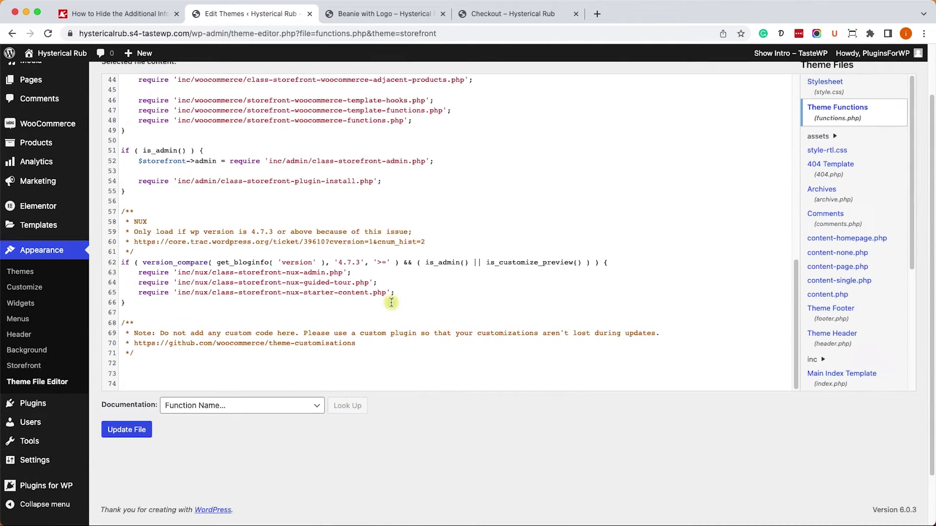
pyautogui.click(184, 322)
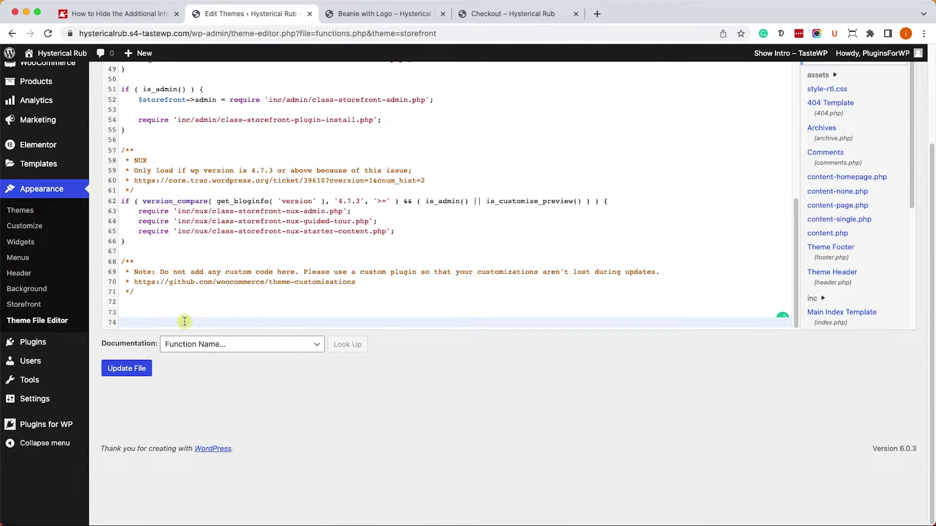
pyautogui.press('super+v')
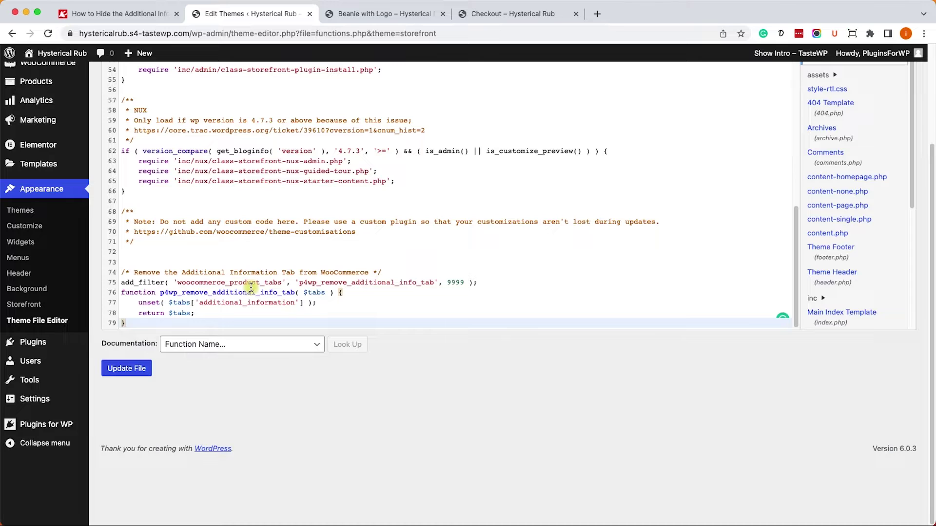
pyautogui.click(127, 370)
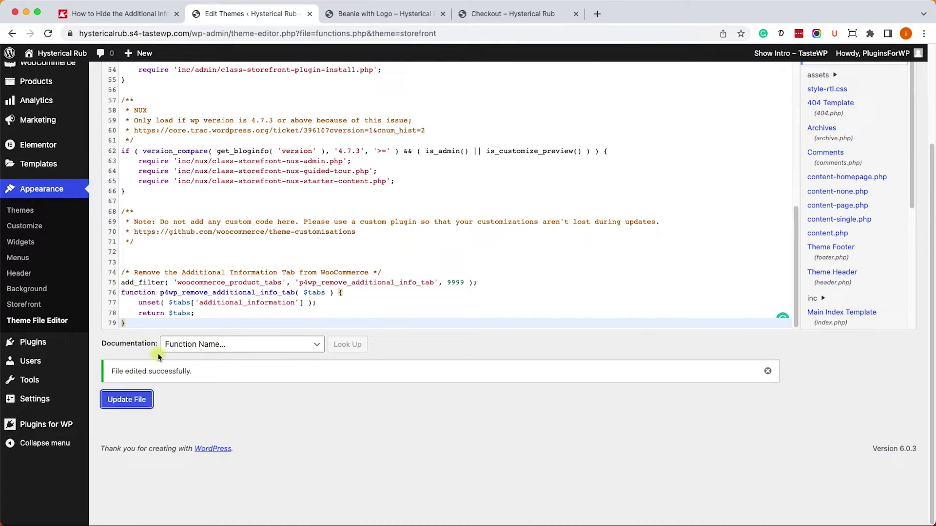
# Reload the Beanie with Logo page to confirm only Description and Reviews tabs remain.
pyautogui.click(376, 14)
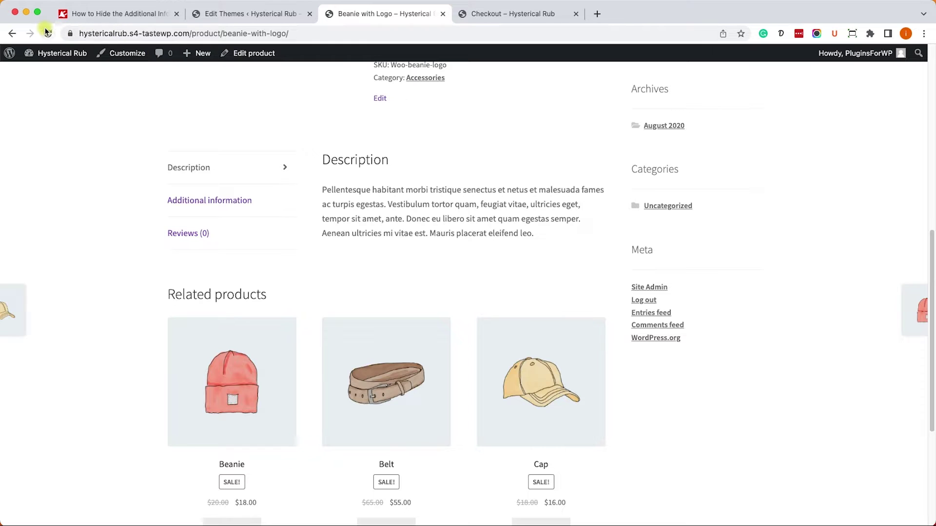
pyautogui.press('super+r')
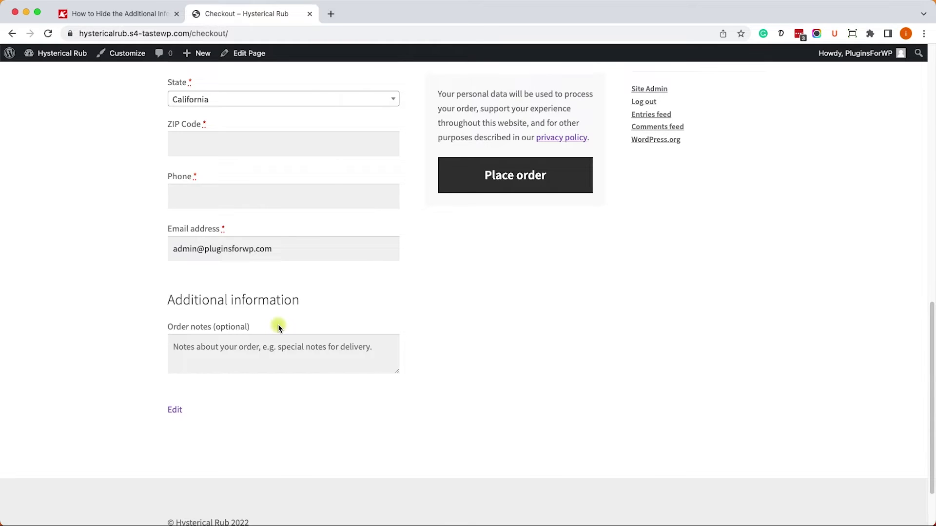
# Copy the article's CSS snippet that hides the checkout's Additional information section.
pyautogui.click(112, 19)
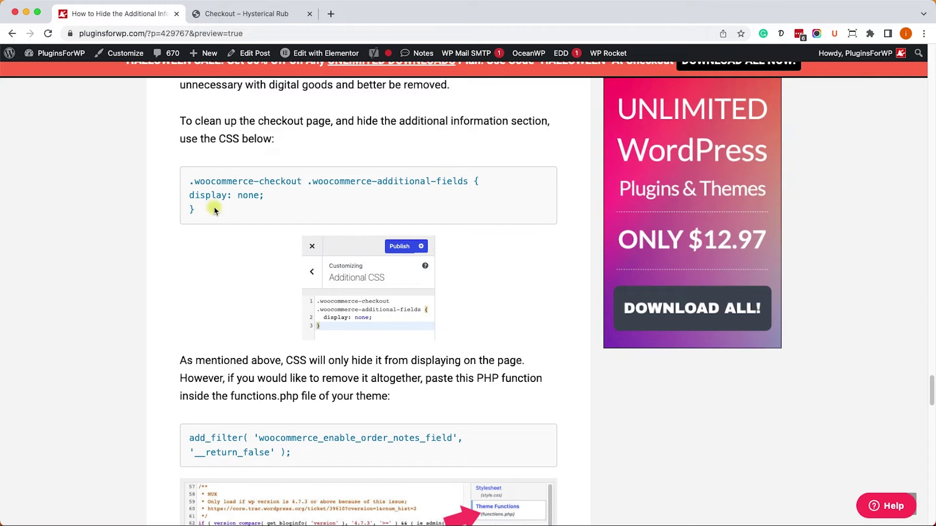
pyautogui.moveTo(196, 203); pyautogui.dragTo(189, 180)
pyautogui.rightClick(210, 184)
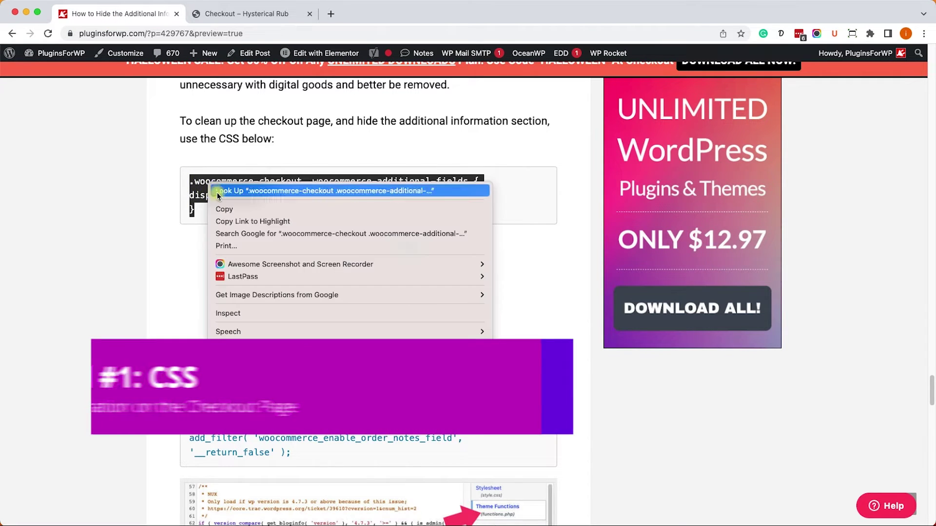
pyautogui.click(225, 209)
pyautogui.click(219, 126)
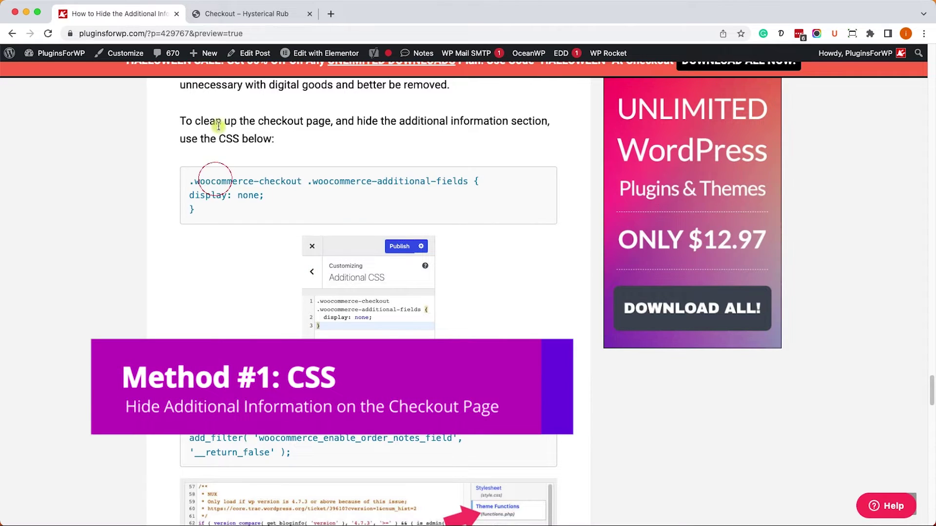
# Paste that rule into Additional CSS in the Customizer opened from the checkout page.
pyautogui.click(224, 15)
pyautogui.keyDown('super'); pyautogui.click(121, 55); pyautogui.keyUp('super')
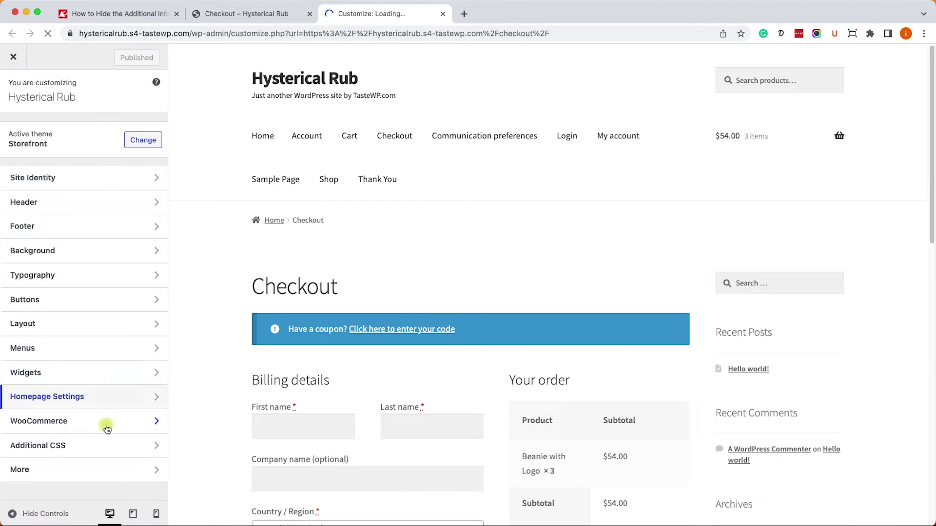
pyautogui.click(96, 446)
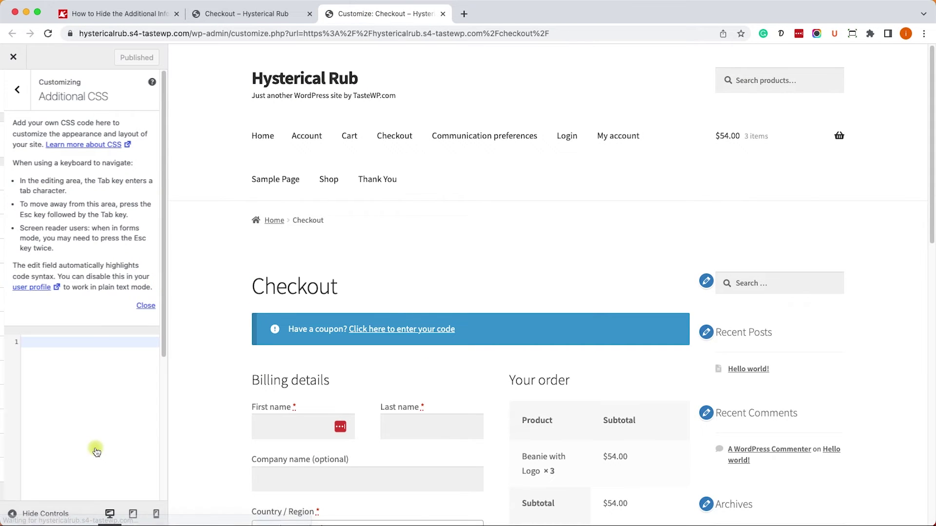
pyautogui.click(141, 306)
pyautogui.scroll(-15, 293, 274)
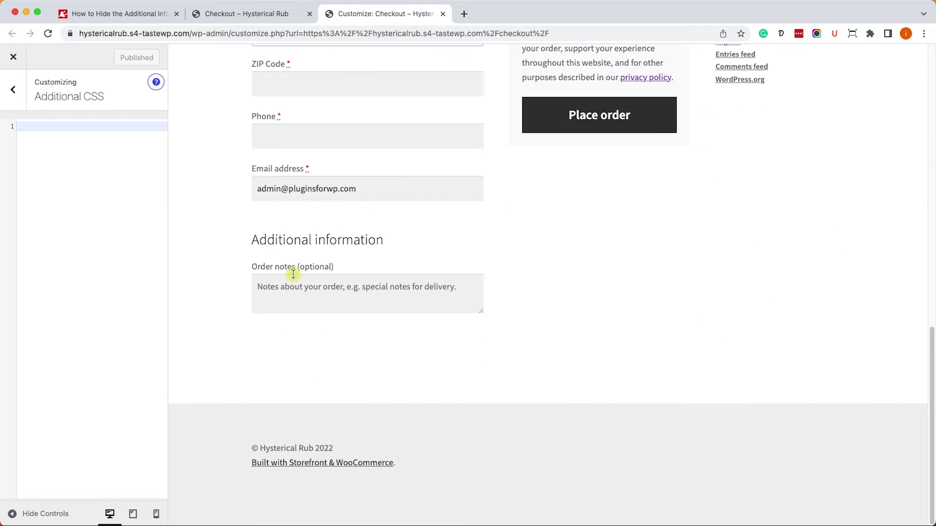
pyautogui.click(99, 215)
pyautogui.press('super+v')
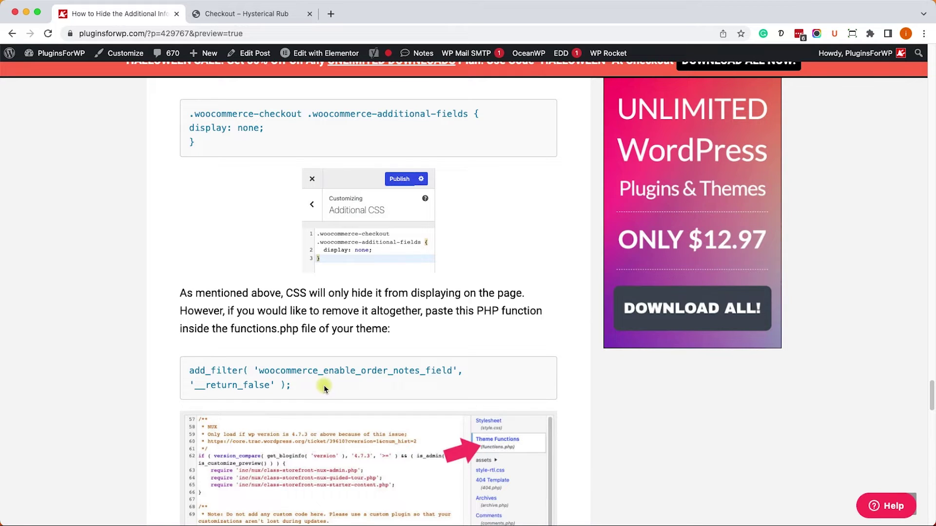
# Copy the article's add_filter snippet that disables order notes.
pyautogui.moveTo(293, 386); pyautogui.dragTo(190, 373)
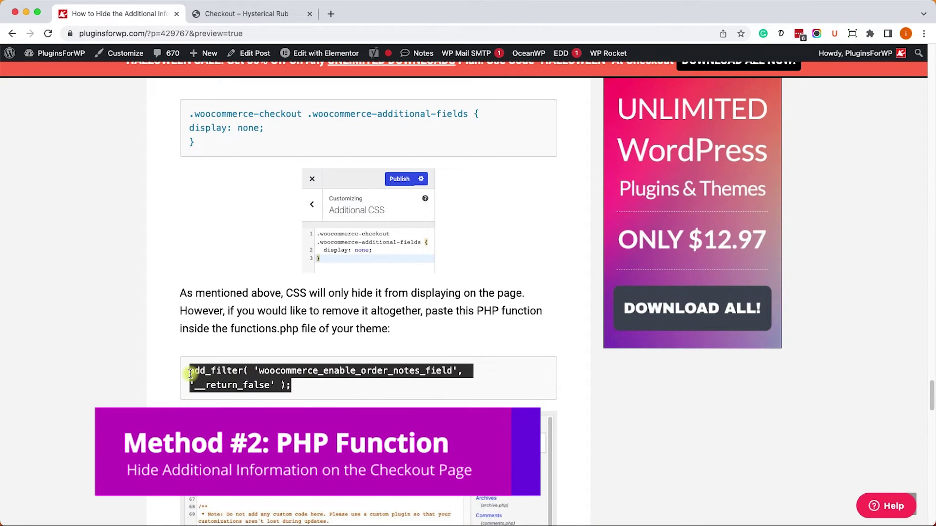
pyautogui.rightClick(217, 378)
pyautogui.click(271, 397)
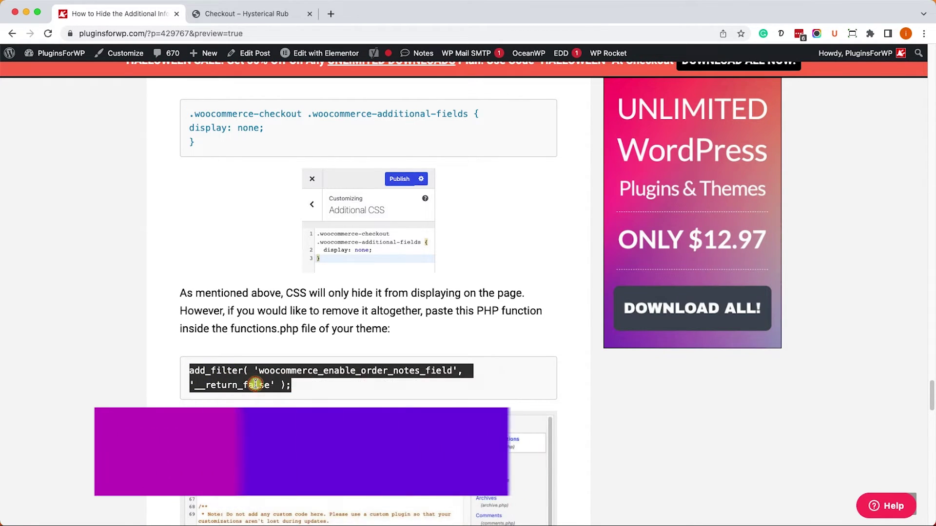
# Paste the order-notes filter onto line 73 of functions.php and update the file.
pyautogui.click(236, 15)
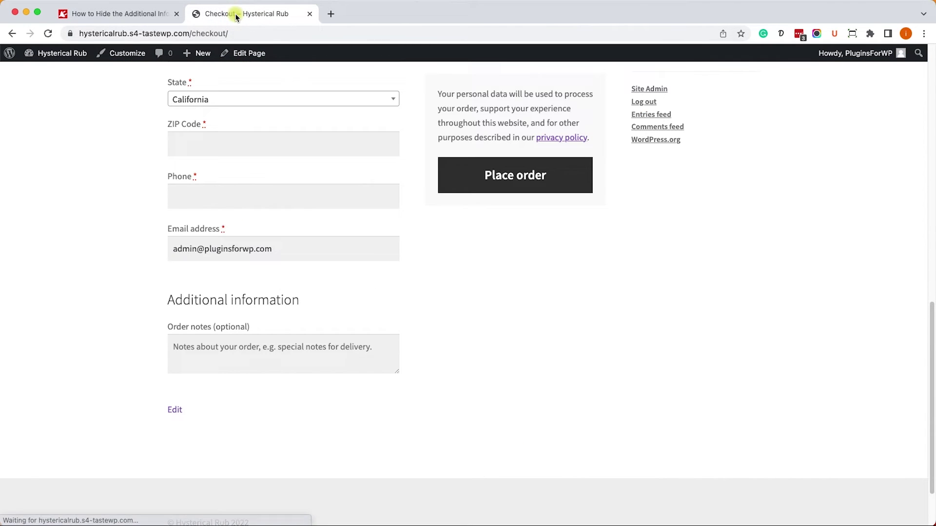
pyautogui.keyDown('super'); pyautogui.click(59, 69); pyautogui.keyUp('super')
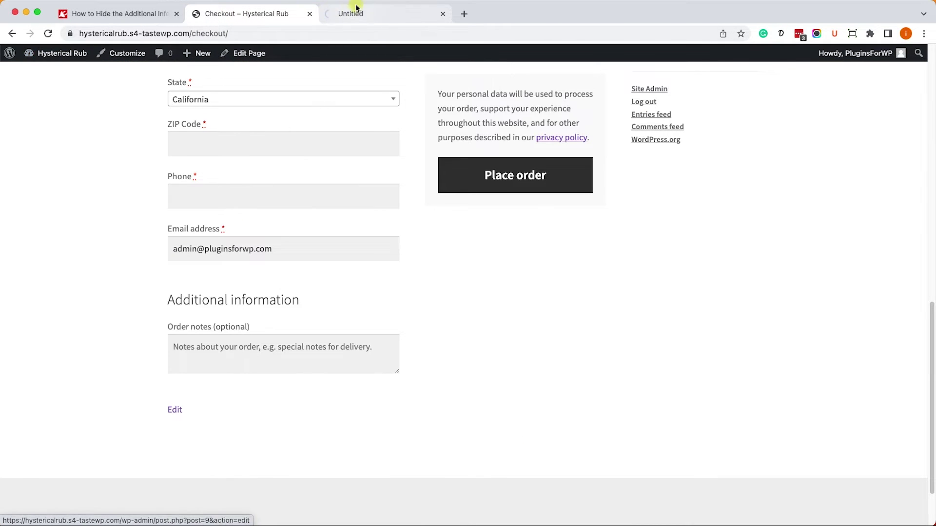
pyautogui.moveTo(356, 7); pyautogui.dragTo(257, 17)
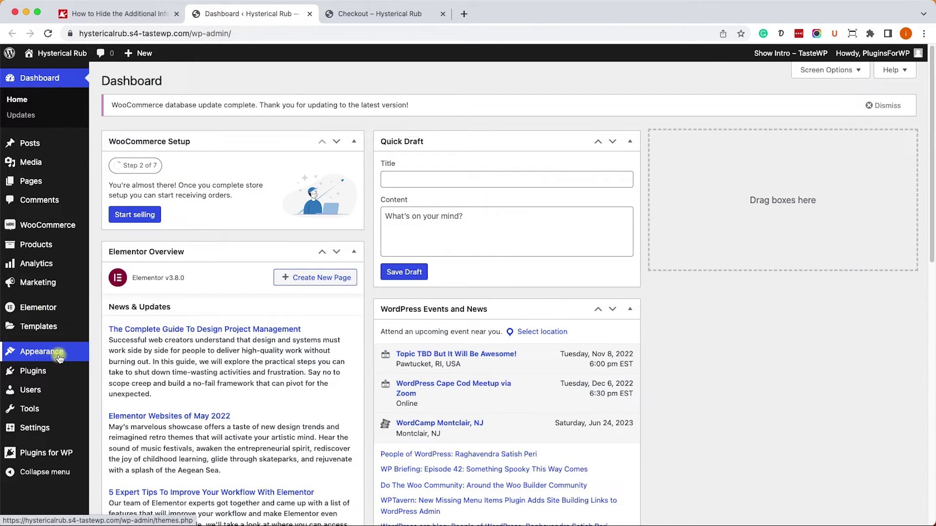
pyautogui.moveTo(60, 358)
pyautogui.click(132, 466)
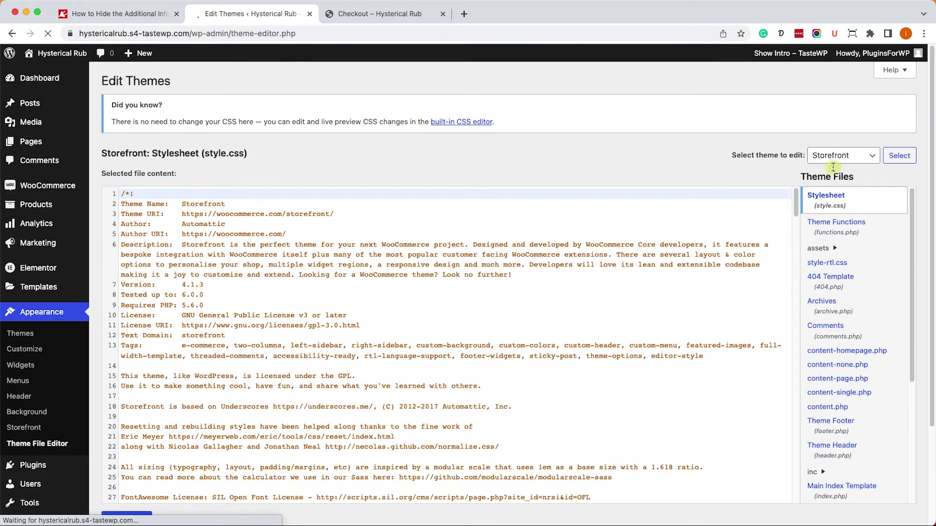
pyautogui.click(832, 229)
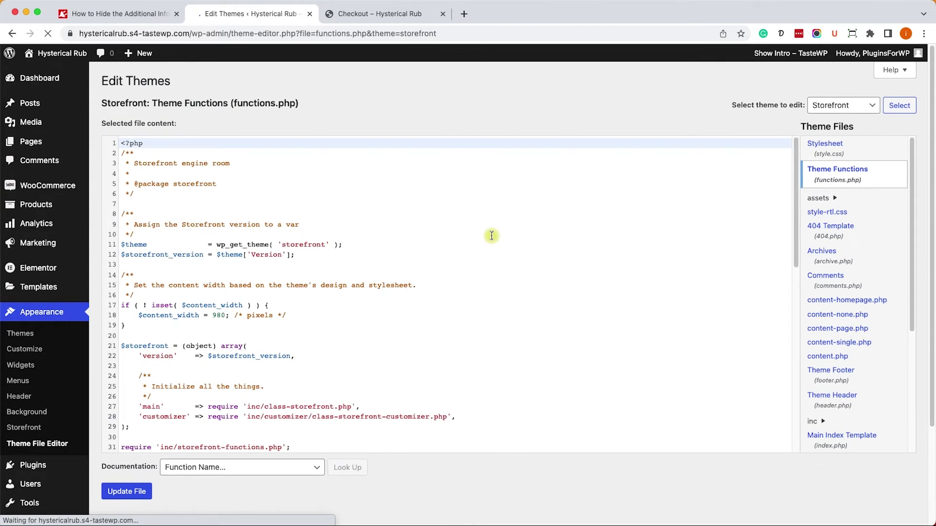
pyautogui.scroll(-10, 492, 236)
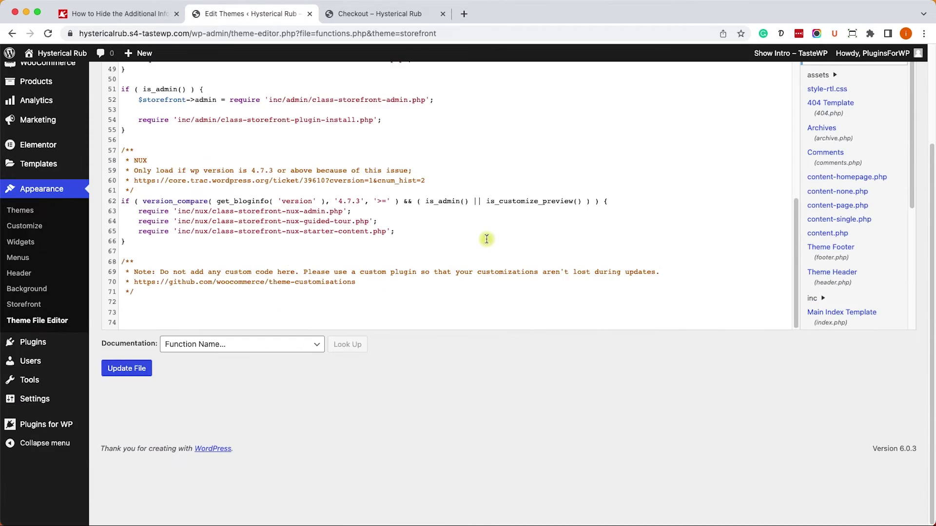
pyautogui.click(313, 317)
pyautogui.press('super+v')
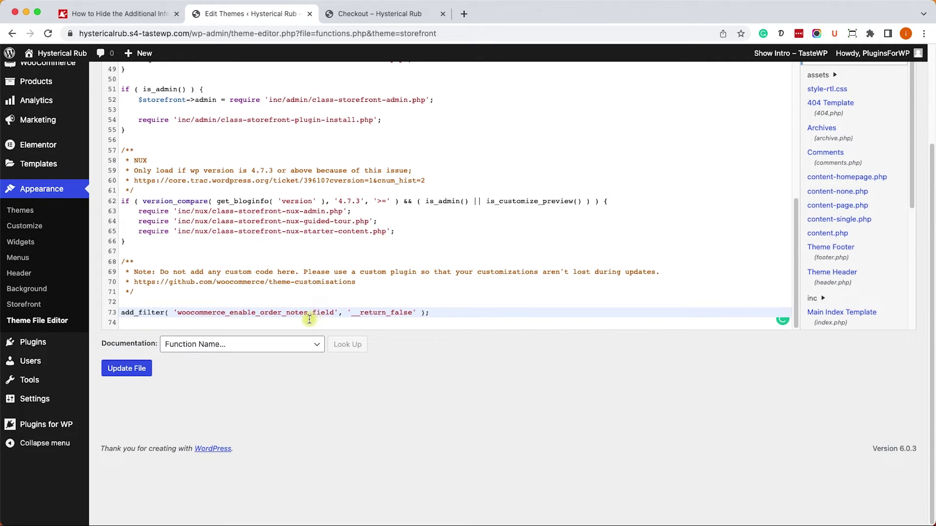
pyautogui.click(135, 367)
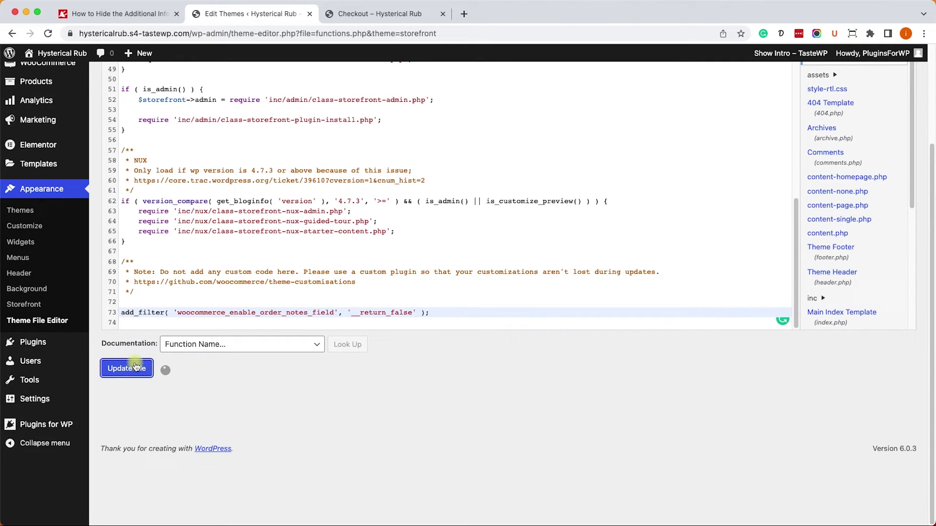
pyautogui.click(363, 14)
# Reload the Checkout page to check Billing details and the Beanie with Logo ×3 ($54.00) order summary.
pyautogui.click(47, 33)
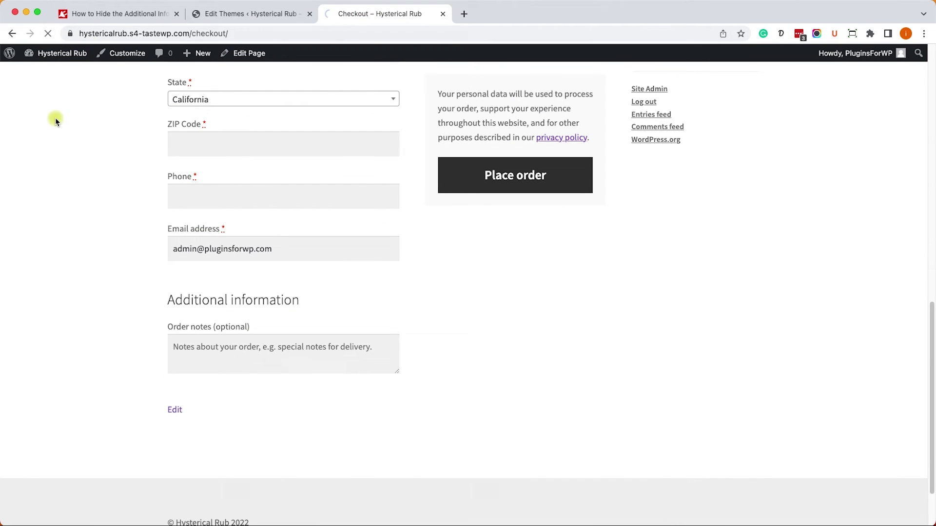
pyautogui.scroll(-15, 79, 148)
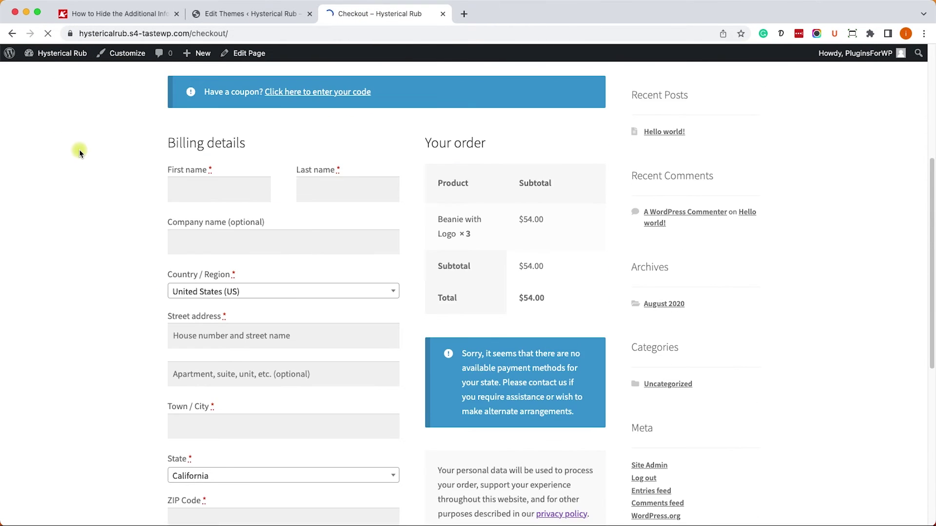